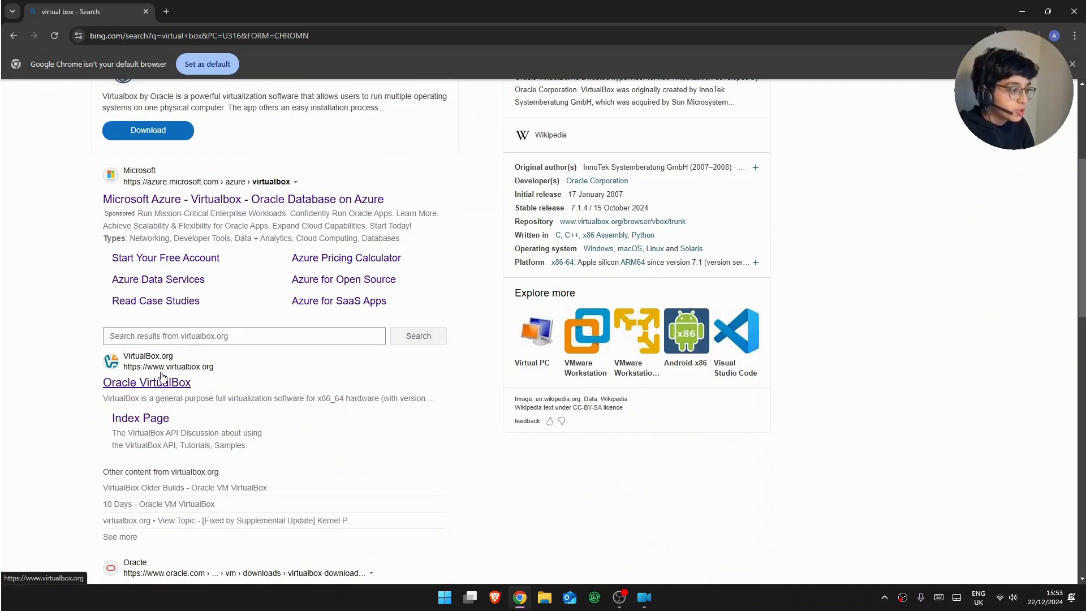
- Open the official virtualbox.org 'Oracle VirtualBox' result from the Bing search for 'virtual box'
{"action": "left_click", "coordinate": [158, 369]}
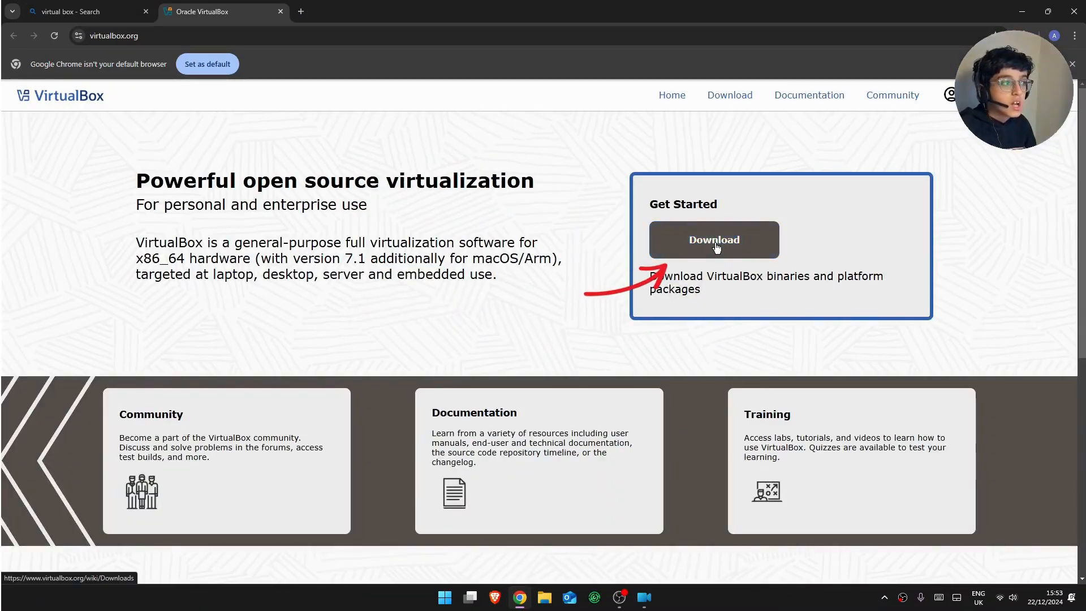
- Start the VirtualBox Windows hosts download from the Downloads page, cancel it, and close Chrome
{"action": "left_click", "coordinate": [727, 251]}
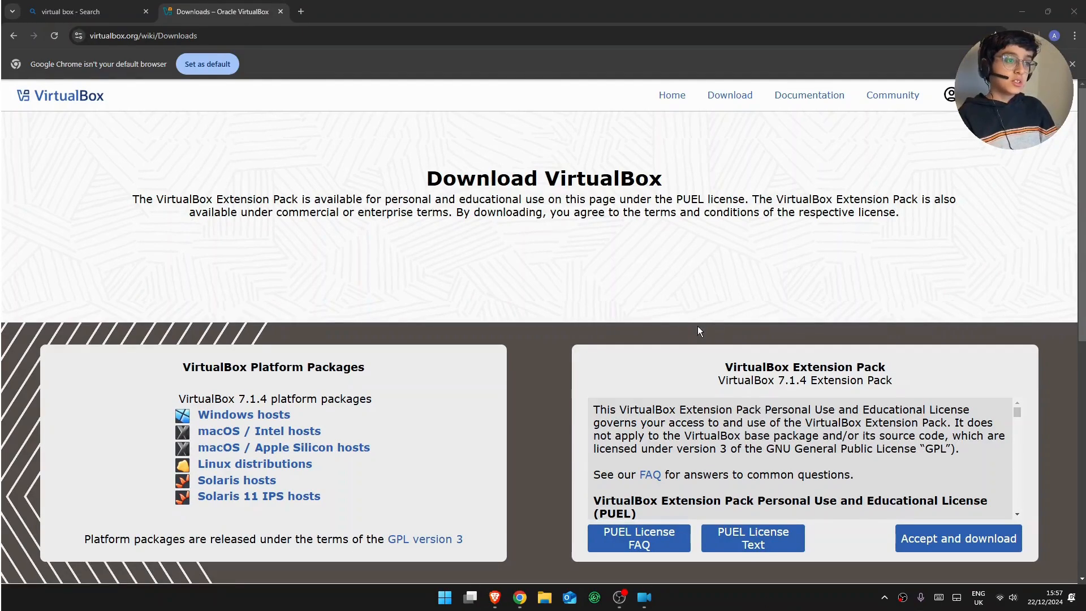
{"action": "left_click", "coordinate": [251, 416]}
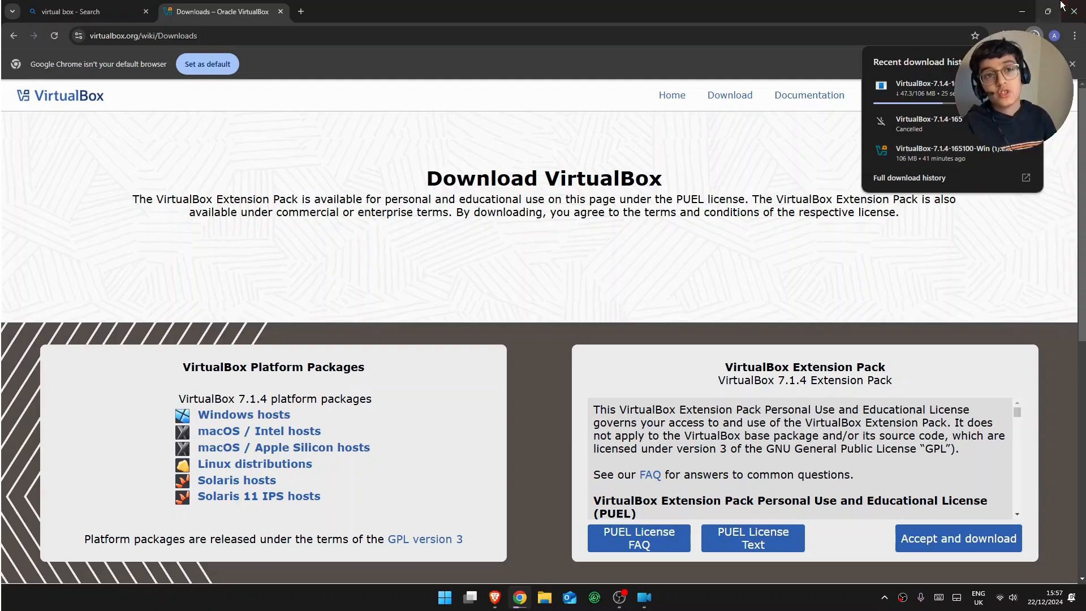
{"action": "left_click", "coordinate": [1025, 88]}
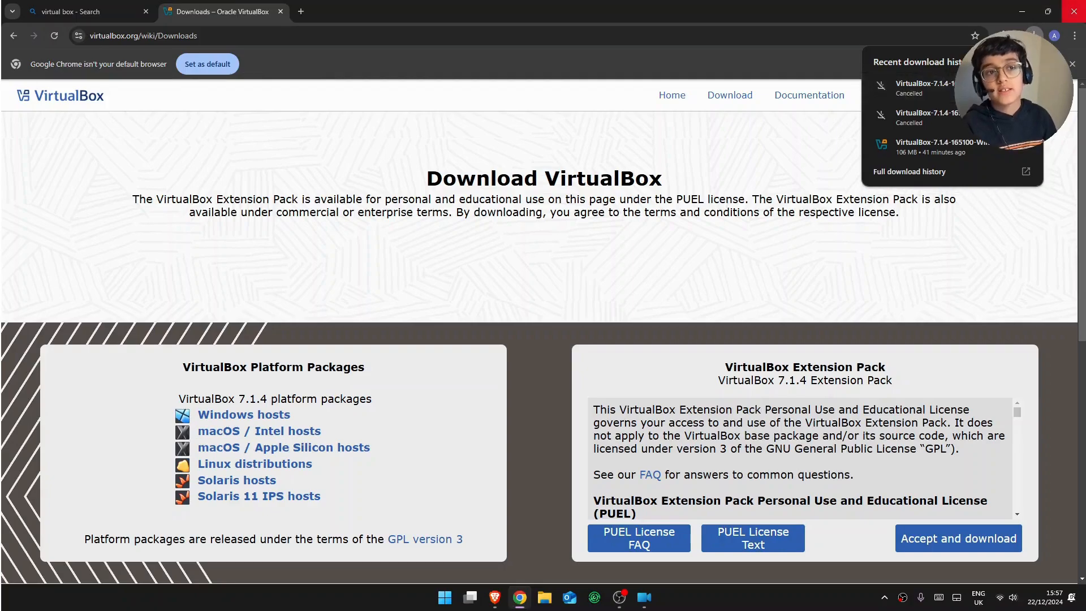
{"action": "left_click", "coordinate": [1073, 12]}
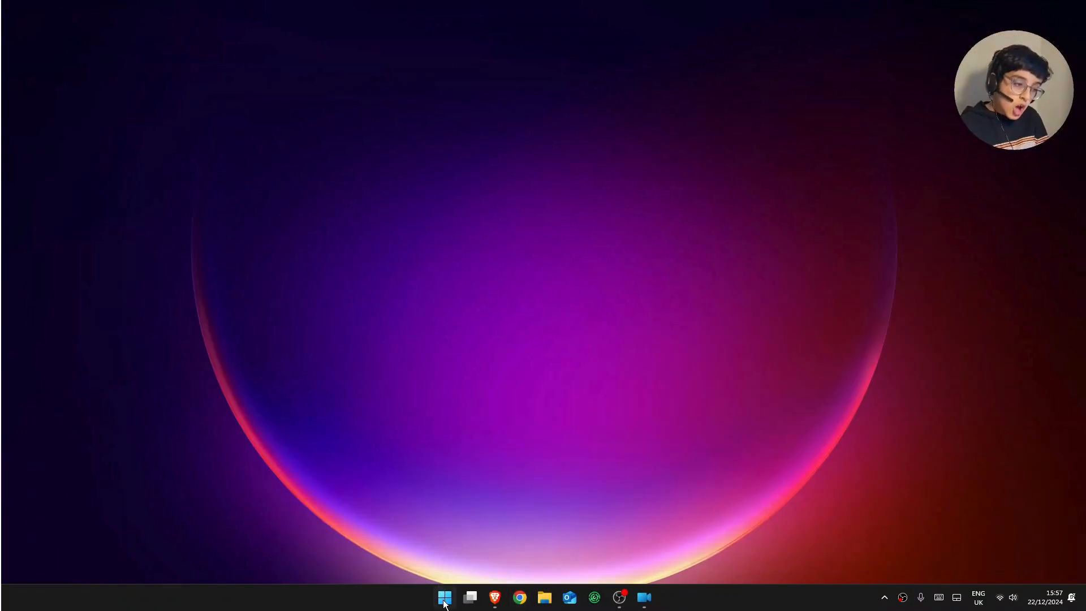
- Search 'windows 11 iso' in Chrome and open Microsoft's Download Windows 11 page
{"action": "left_click", "coordinate": [518, 597]}
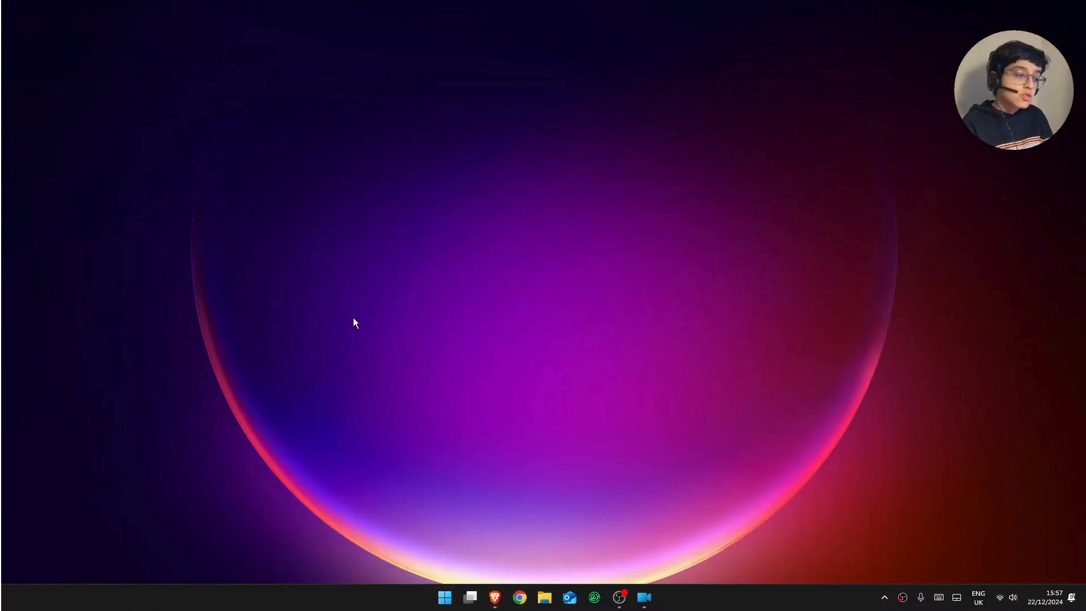
{"action": "type", "text": "windows 11 "}
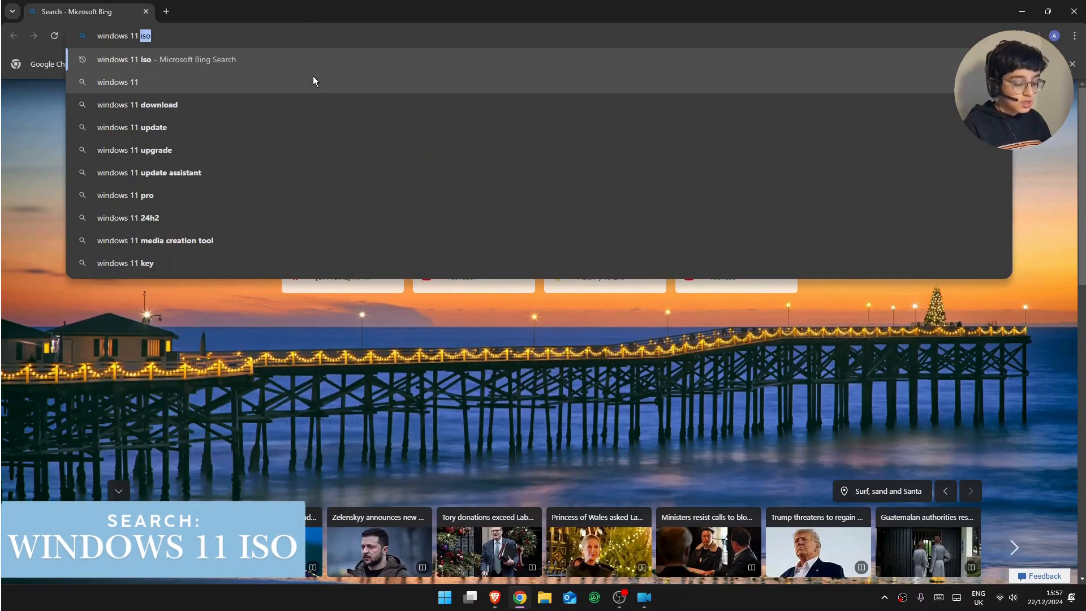
{"action": "type", "text": "iso"}
{"action": "key", "text": "Return"}
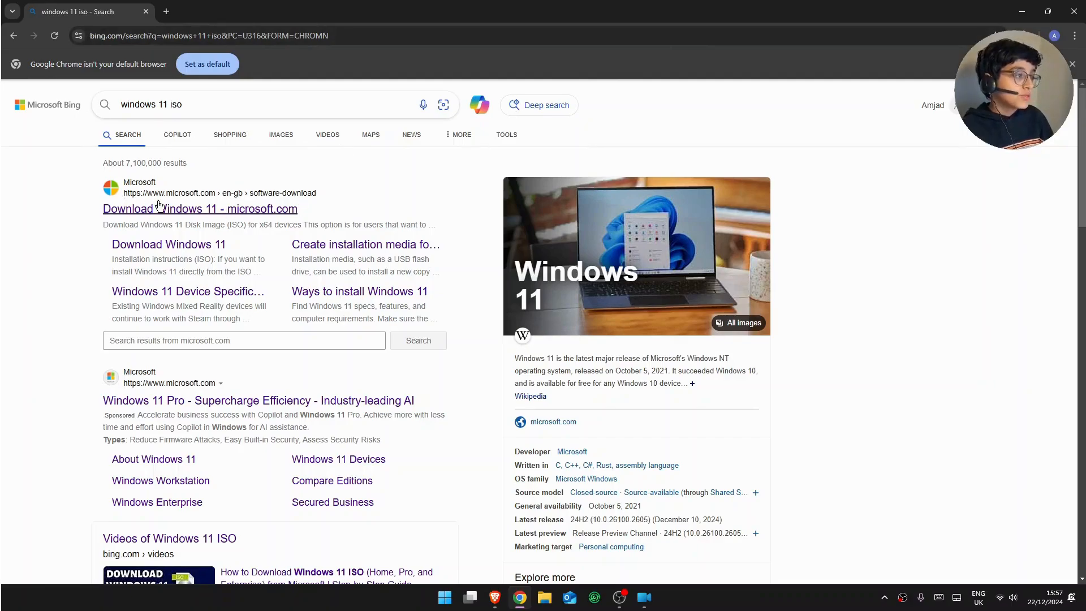
{"action": "left_click", "coordinate": [209, 210]}
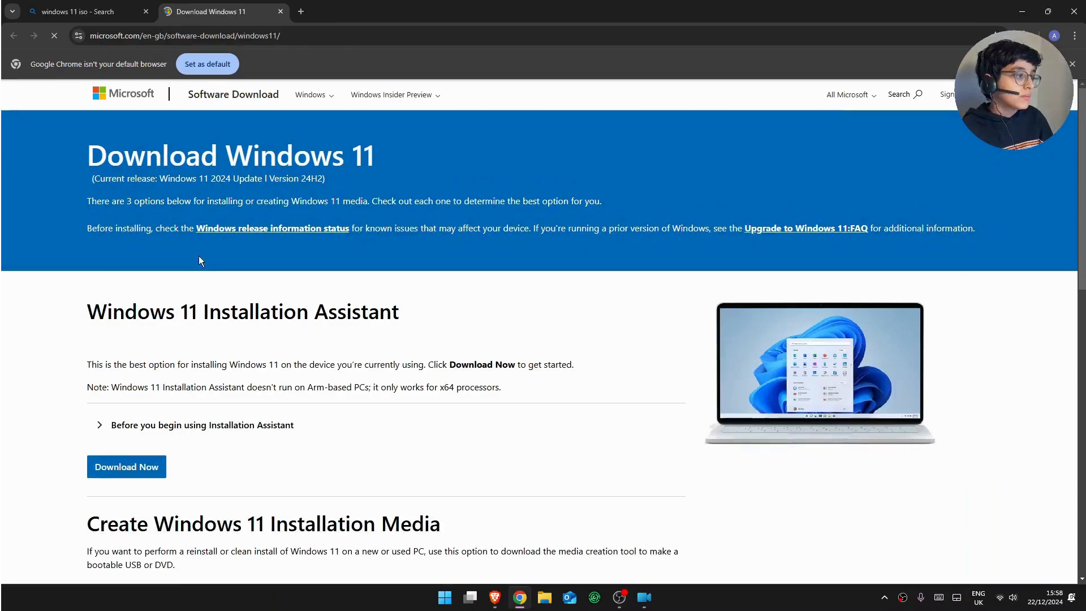
{"action": "scroll", "coordinate": [123, 346], "scroll_direction": "down", "scroll_amount": 12}
{"action": "scroll", "coordinate": [150, 305], "scroll_direction": "up", "scroll_amount": 4}
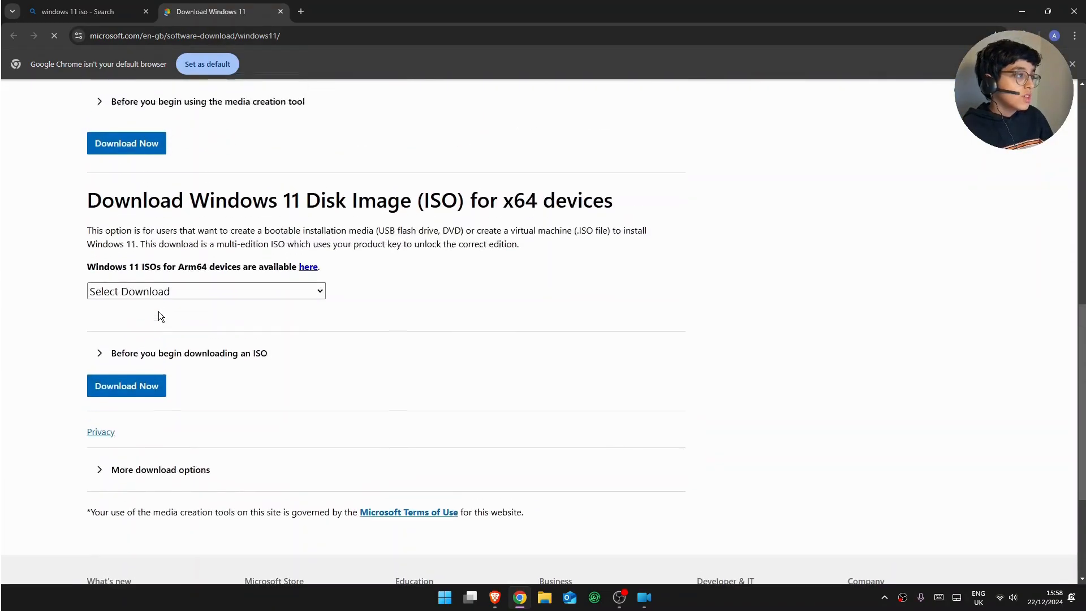
- Request the multi-edition x64 Windows 11 ISO in English International, then close Chrome
{"action": "left_click", "coordinate": [161, 331]}
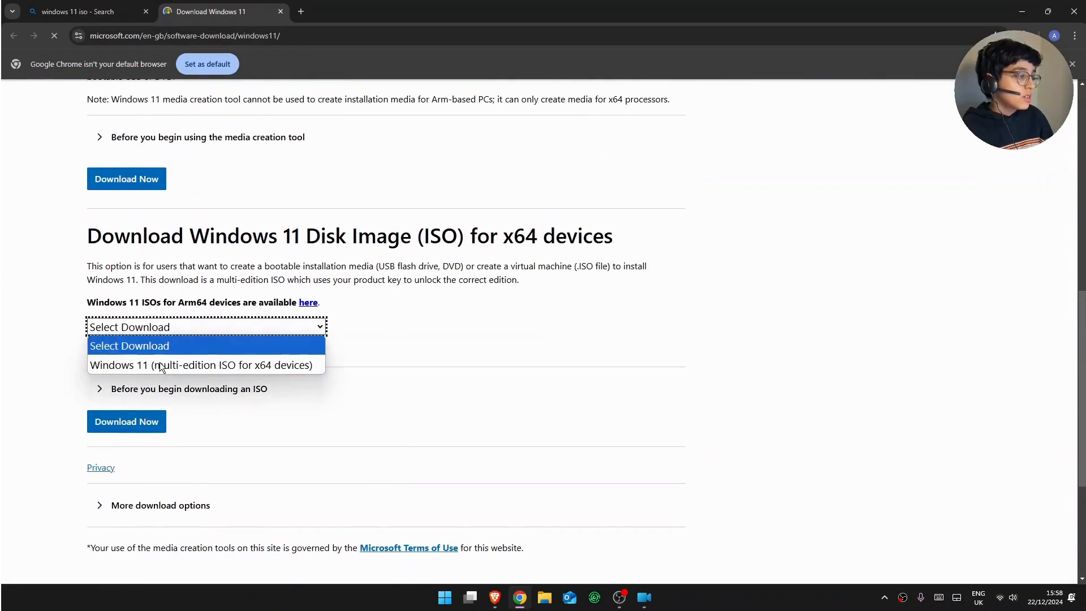
{"action": "left_click", "coordinate": [165, 366]}
{"action": "scroll", "coordinate": [159, 356], "scroll_direction": "down", "scroll_amount": 1}
{"action": "left_click", "coordinate": [159, 358]}
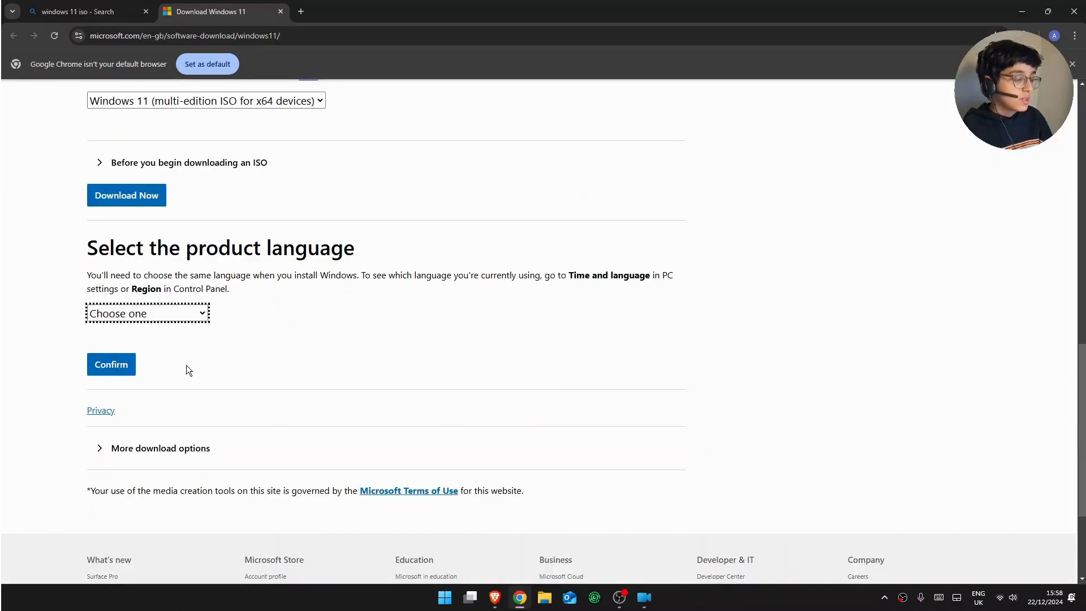
{"action": "left_click", "coordinate": [175, 313]}
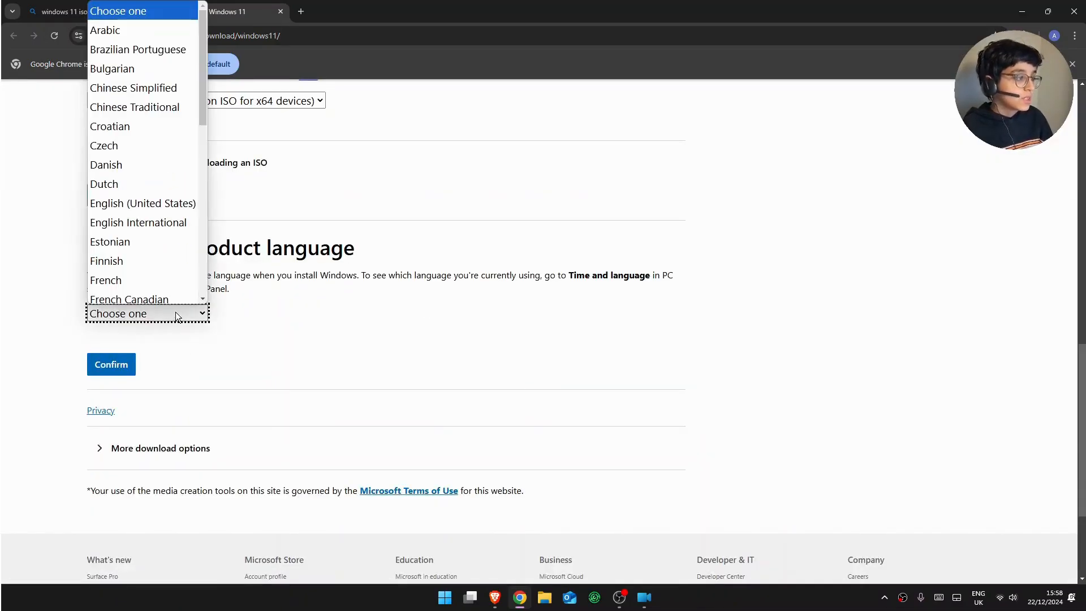
{"action": "left_click", "coordinate": [153, 220]}
{"action": "left_click", "coordinate": [122, 362]}
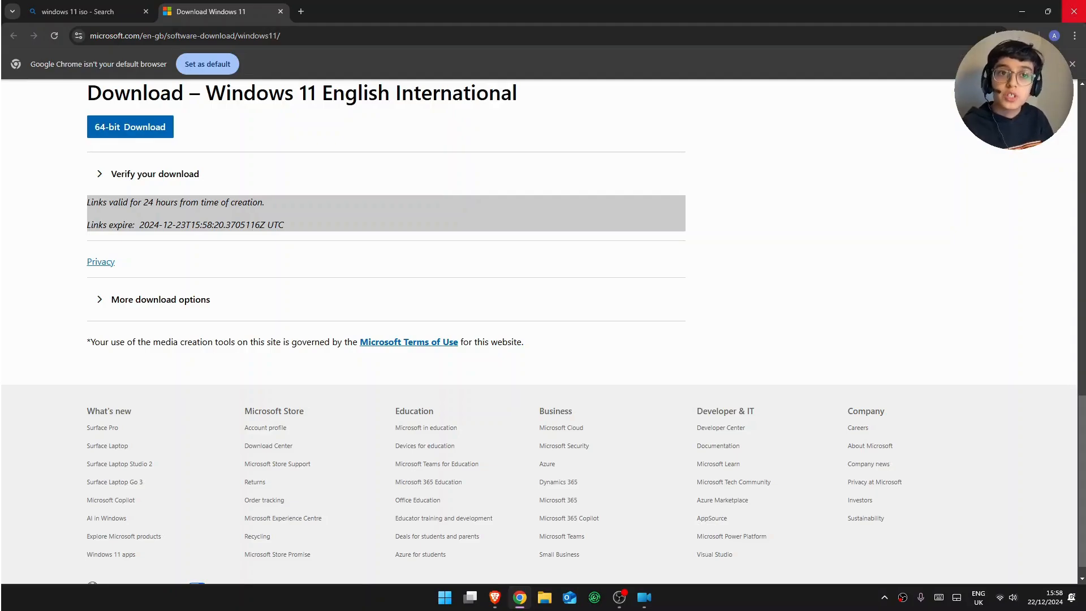
{"action": "left_click", "coordinate": [1073, 12]}
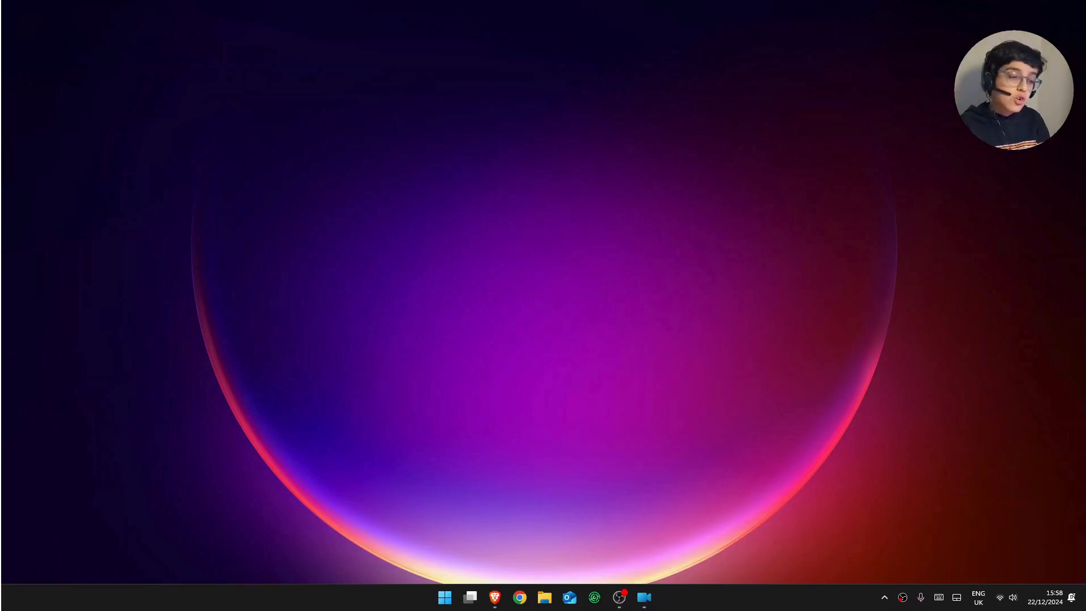
- Launch Oracle VirtualBox through Start menu search
{"action": "left_click", "coordinate": [444, 599]}
{"action": "type", "text": "virtu"}
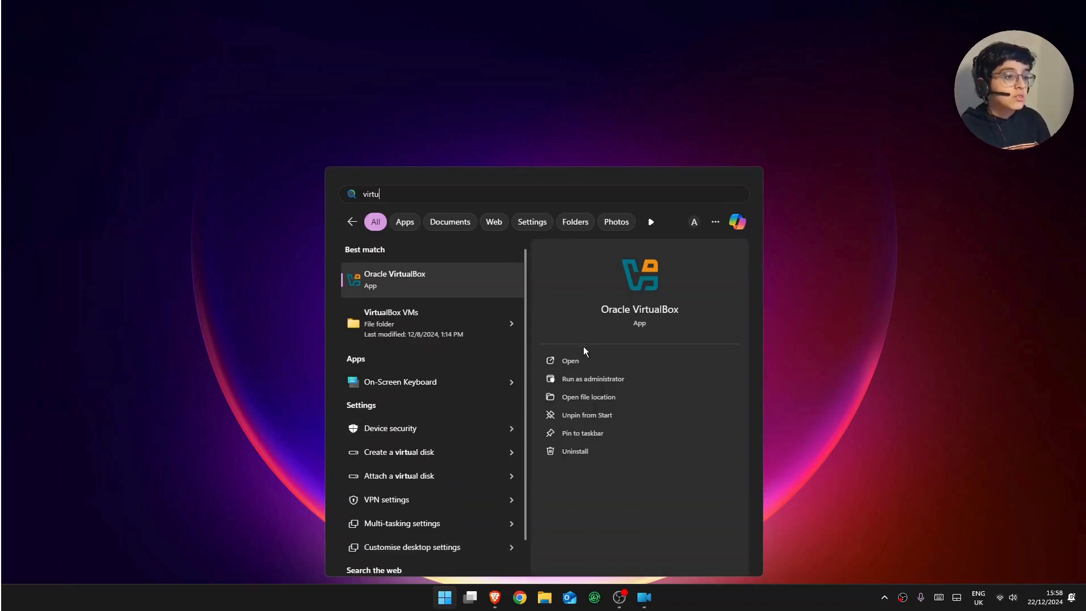
{"action": "left_click", "coordinate": [581, 356]}
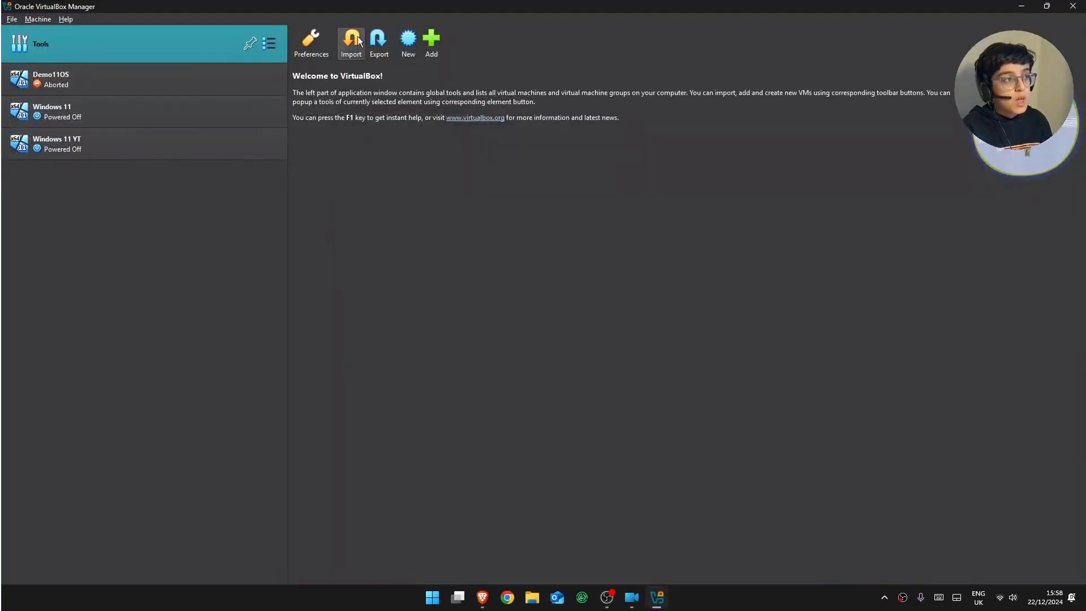
- Create a new VM named 'Windows11 Tutorial' using Windows11_InsiderPreview_Client_x64_en-gb_26080.iso from Downloads
{"action": "left_click", "coordinate": [409, 48]}
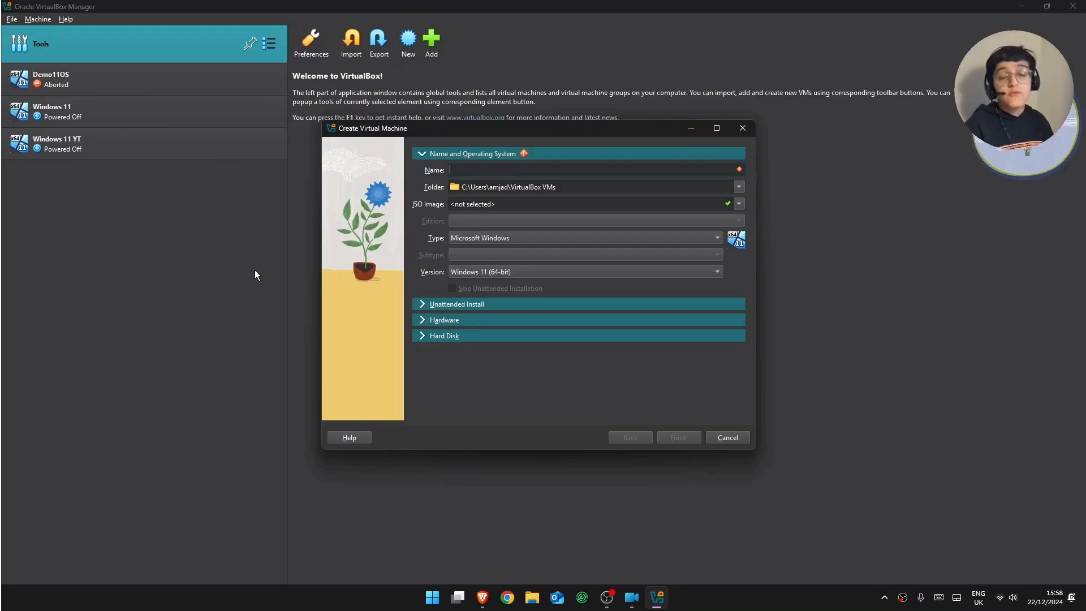
{"action": "type", "text": "Wind"}
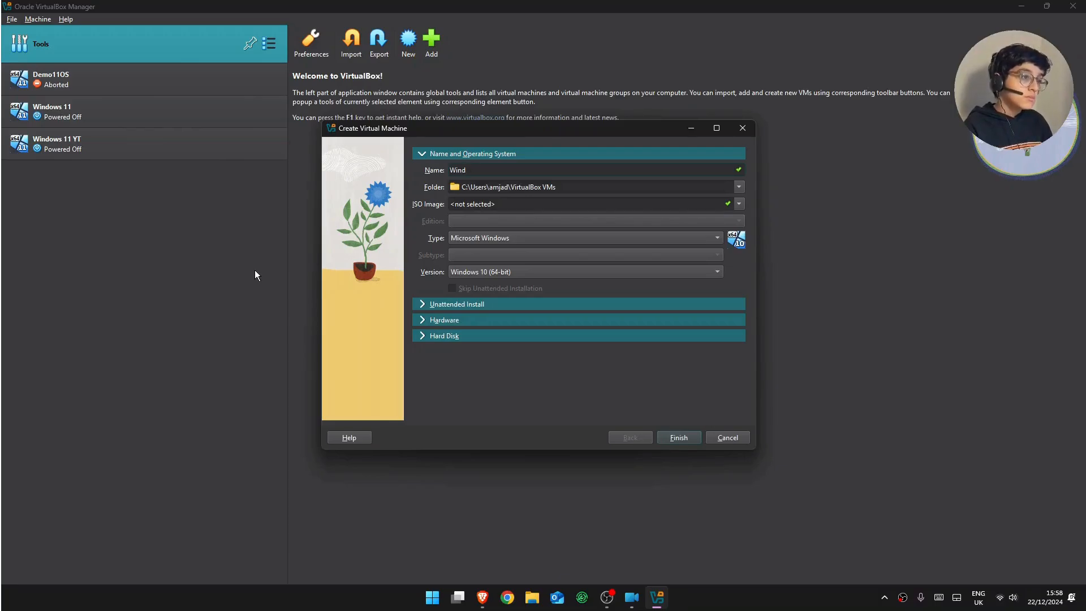
{"action": "type", "text": "ww"}
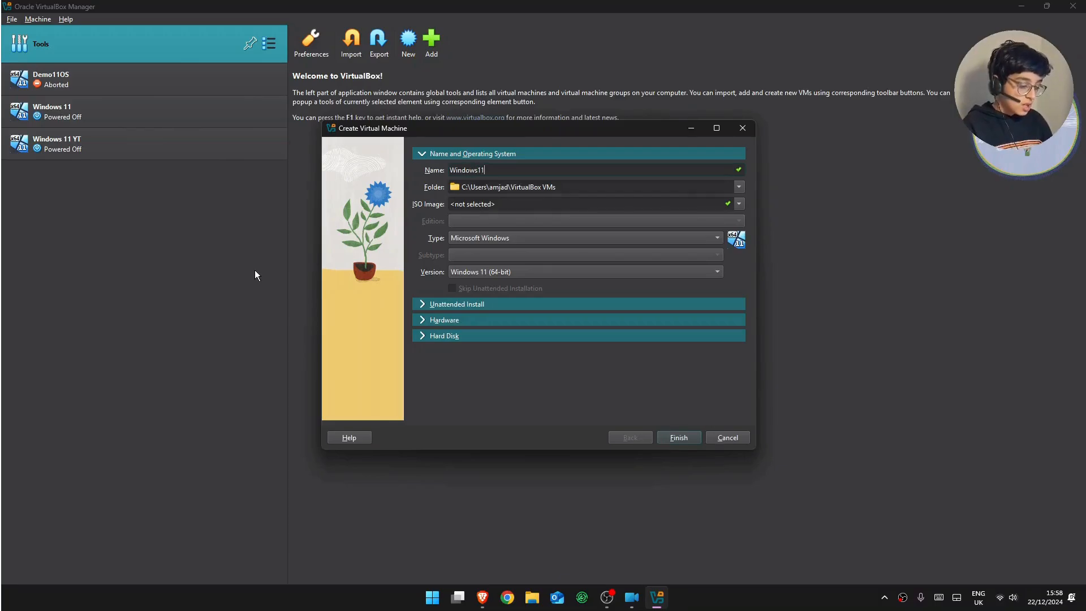
{"action": "type", "text": "s11 T"}
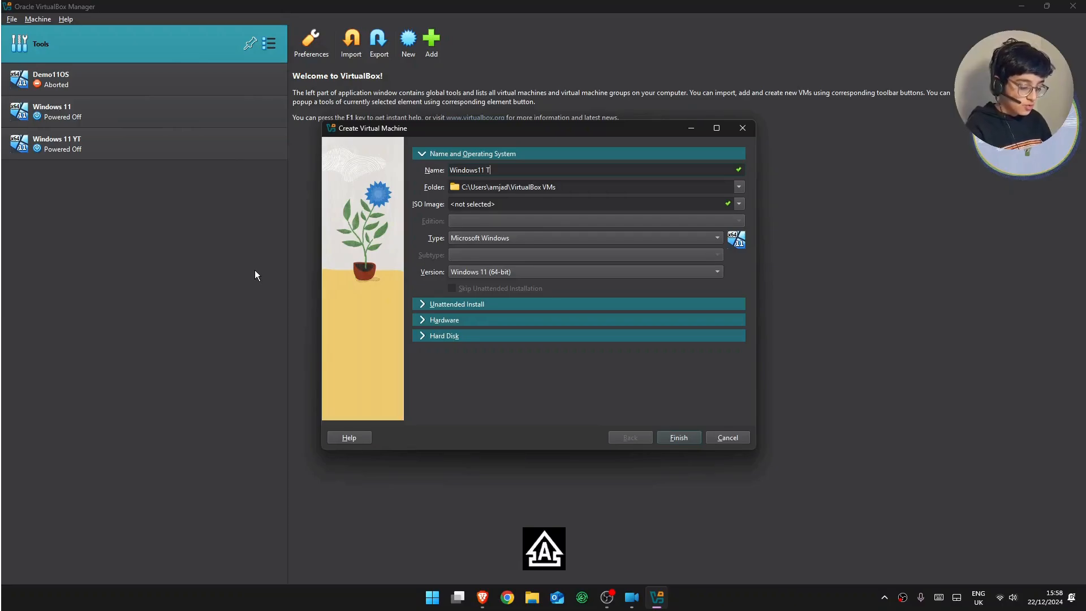
{"action": "type", "text": "utorial"}
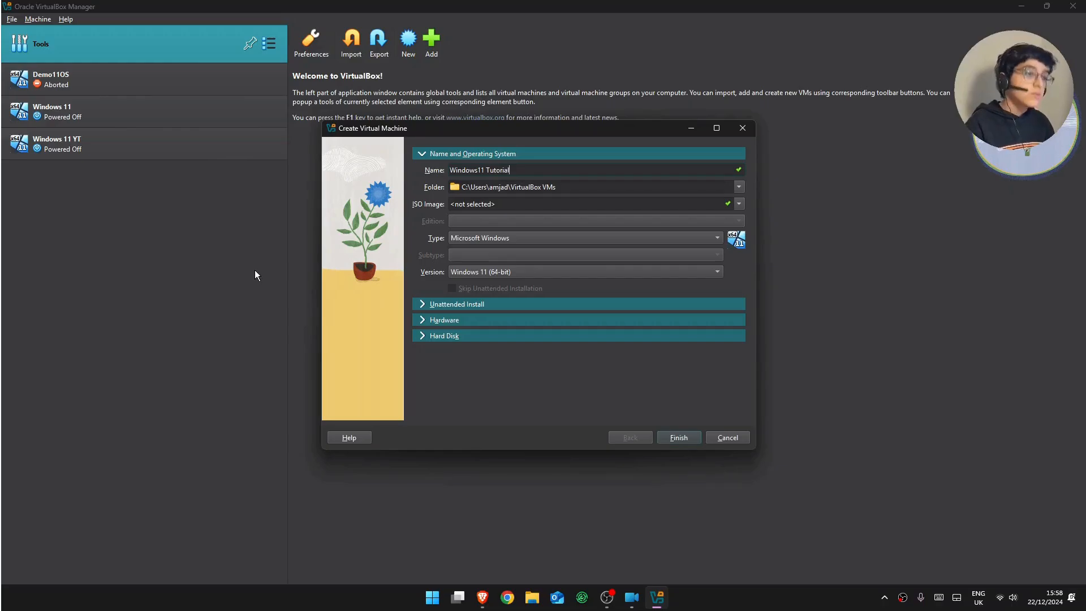
{"action": "left_click", "coordinate": [739, 203]}
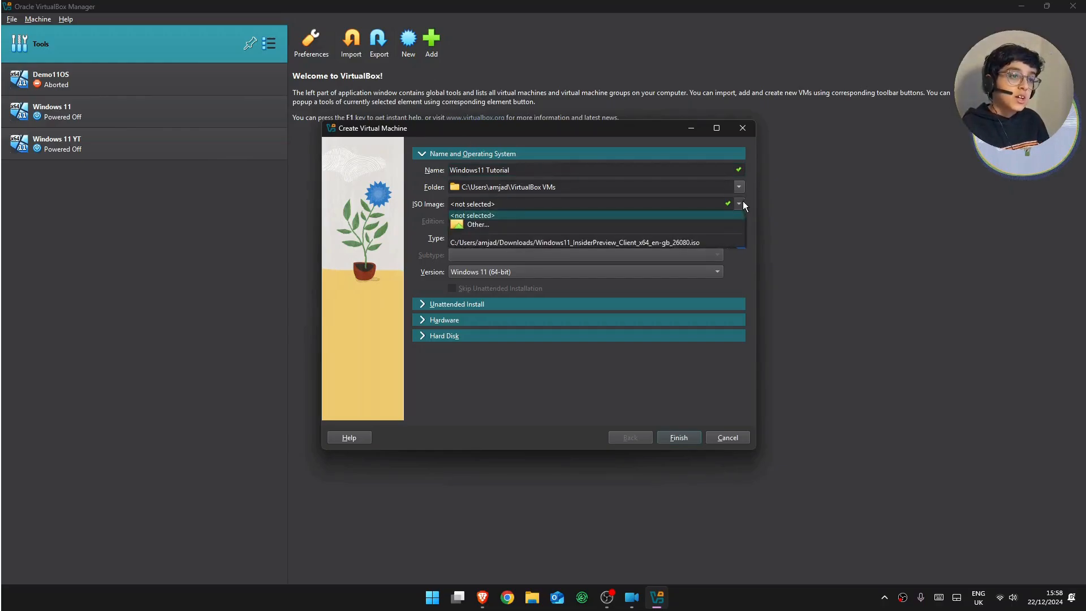
{"action": "left_click", "coordinate": [694, 224]}
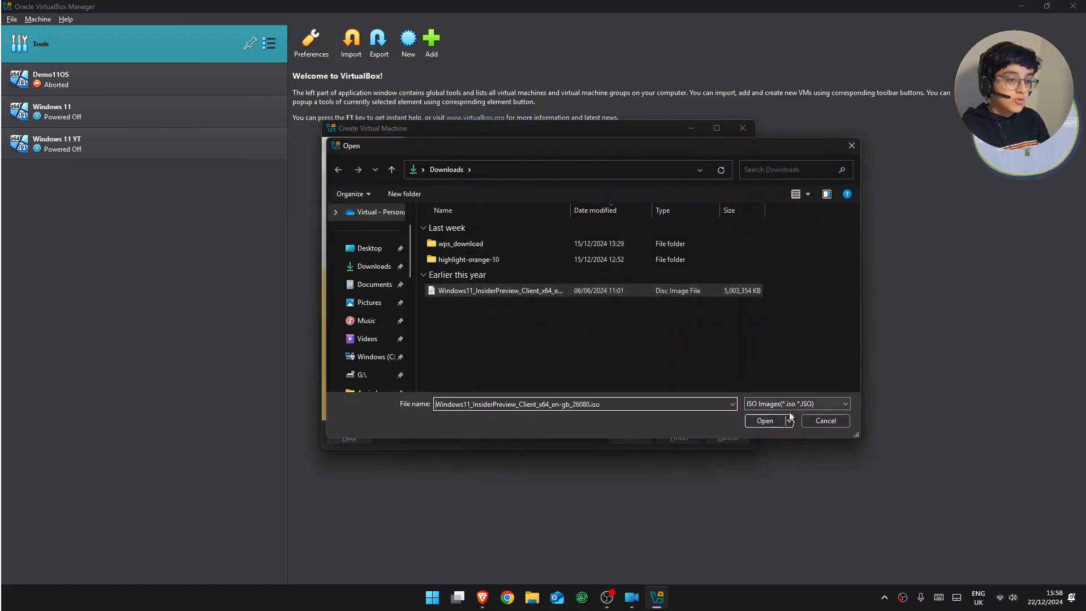
{"action": "left_click", "coordinate": [769, 421]}
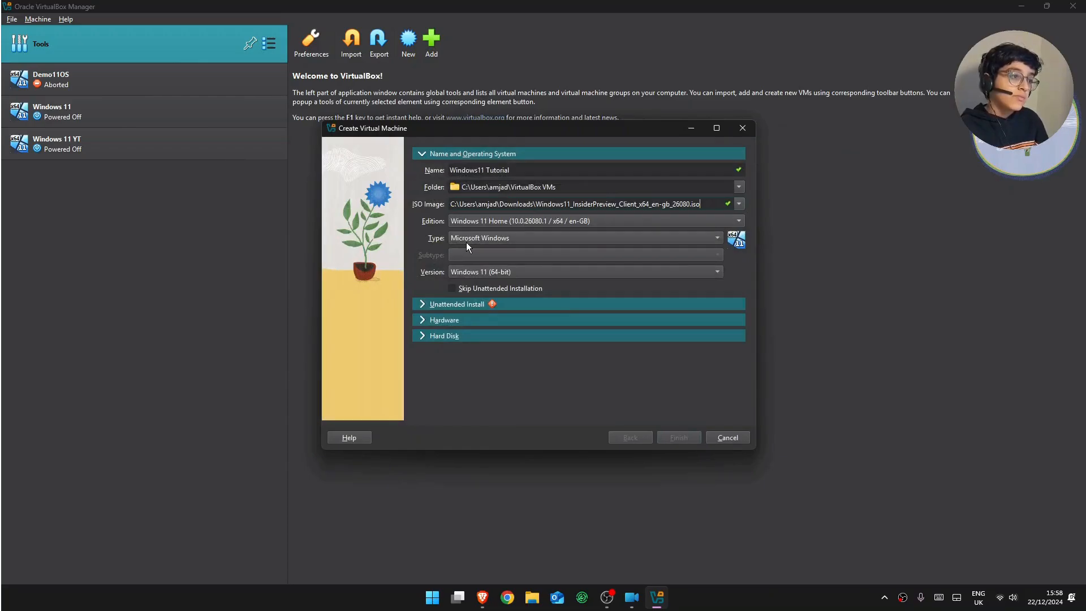
- Expand Unattended Install and change the hostname to 'Tutorial'
{"action": "left_click", "coordinate": [421, 306]}
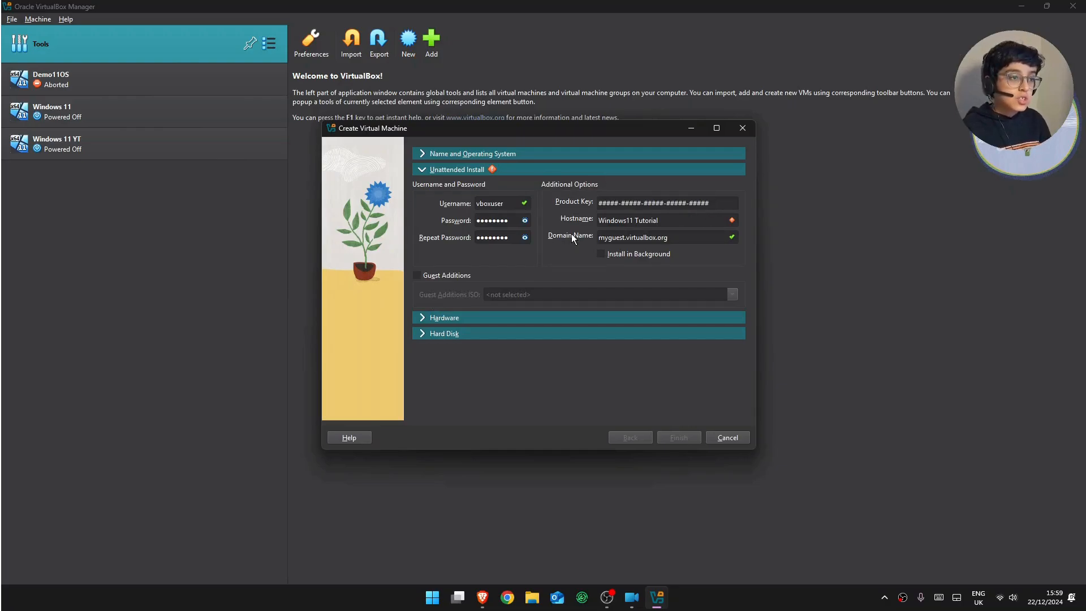
{"action": "left_click", "coordinate": [702, 218]}
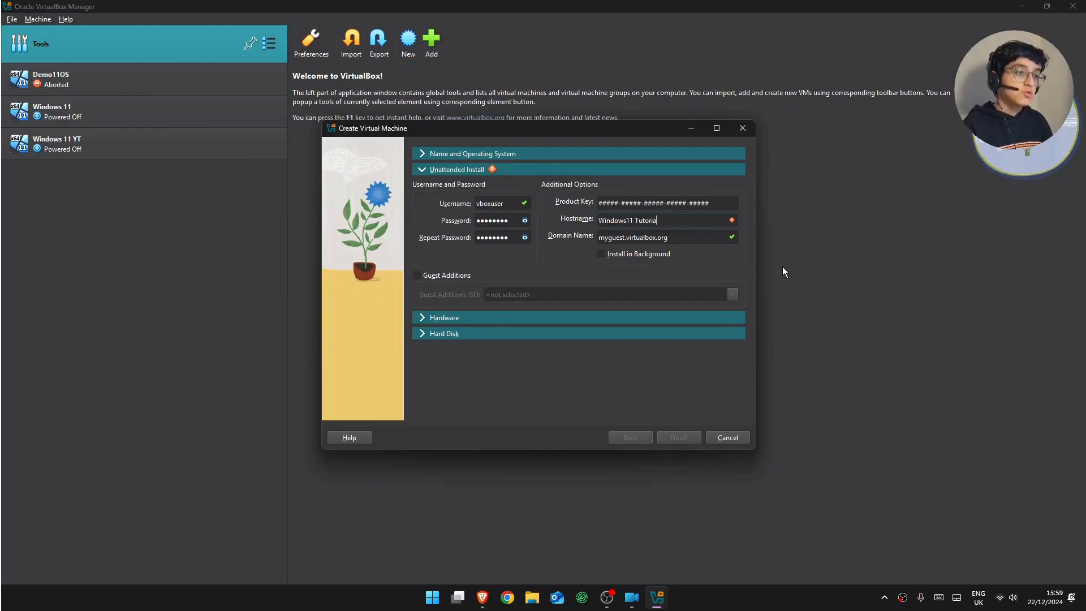
{"action": "key", "text": "BackSpace"}
{"action": "key", "text": "BackSpace"}
{"action": "key", "text": "BackSpace"}
{"action": "key", "text": "BackSpace"}
{"action": "key", "text": "BackSpace"}
{"action": "key", "text": "BackSpace"}
{"action": "key", "text": "BackSpace"}
{"action": "key", "text": "BackSpace"}
{"action": "key", "text": "BackSpace"}
{"action": "key", "text": "BackSpace"}
{"action": "key", "text": "BackSpace"}
{"action": "key", "text": "BackSpace"}
{"action": "key", "text": "BackSpace"}
{"action": "key", "text": "BackSpace"}
{"action": "key", "text": "BackSpace"}
{"action": "key", "text": "BackSpace"}
{"action": "key", "text": "BackSpace"}
{"action": "key", "text": "BackSpace"}
{"action": "type", "text": "Tutor"}
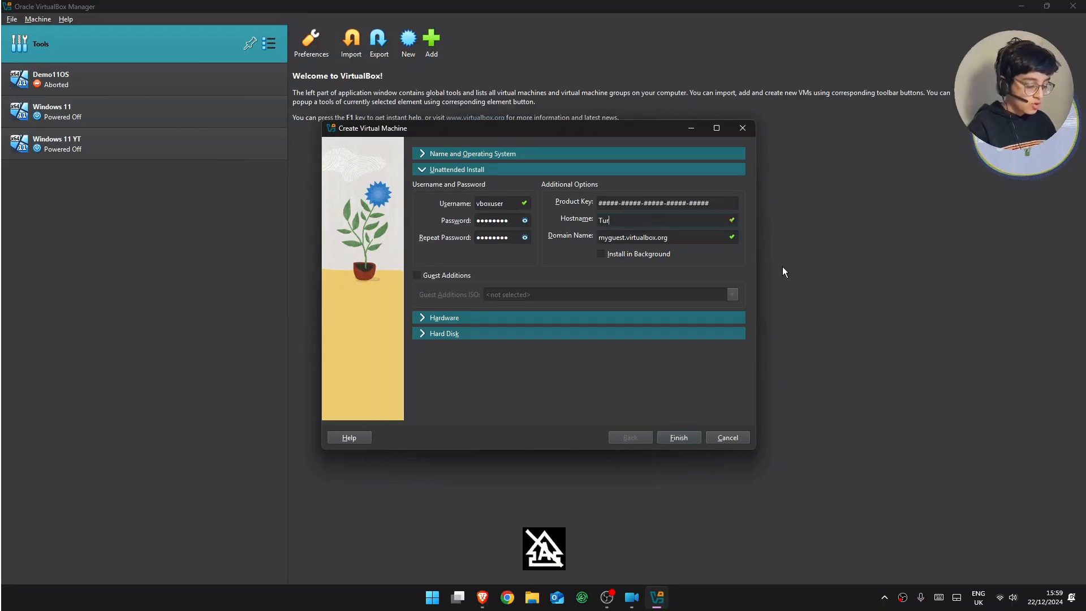
{"action": "type", "text": "ial"}
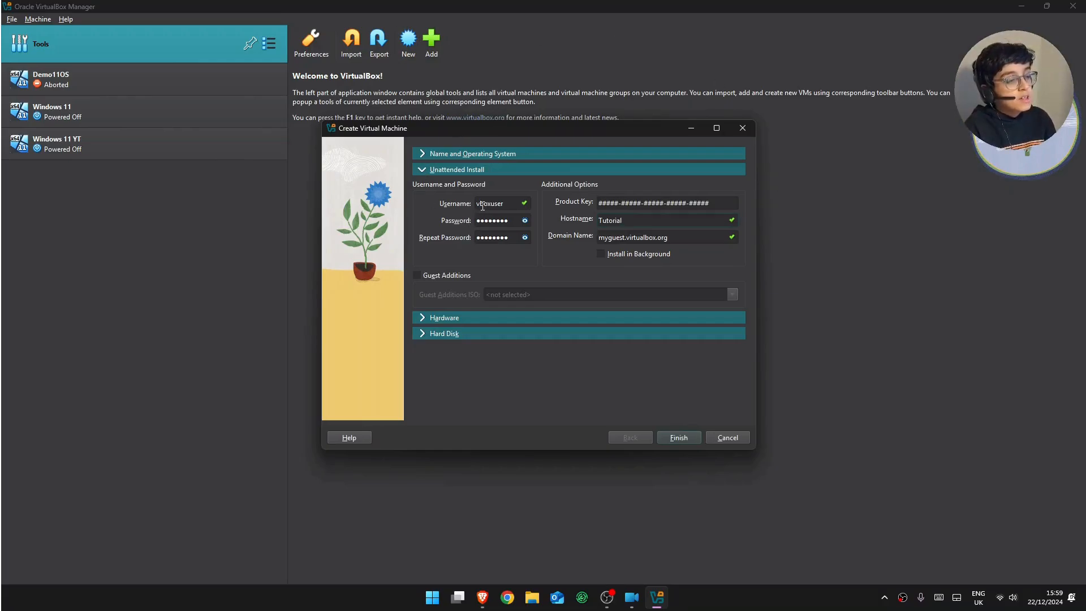
- Change the username to 'Tutorial' and enter a new account password, shown as plain text
{"action": "double_click", "coordinate": [508, 204]}
{"action": "mouse_move", "coordinate": [476, 221]}
{"action": "left_mouse_down"}
{"action": "mouse_move", "coordinate": [516, 226]}
{"action": "mouse_move", "coordinate": [485, 205]}
{"action": "left_mouse_up"}
{"action": "left_click", "coordinate": [523, 221]}
{"action": "key", "text": "BackSpace"}
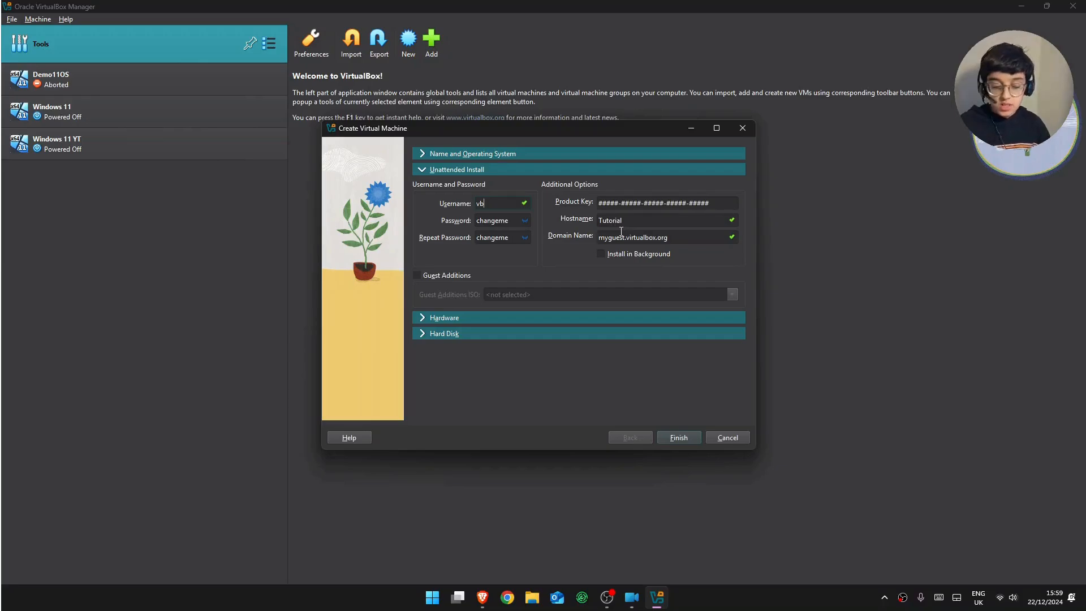
{"action": "key", "text": "BackSpace"}
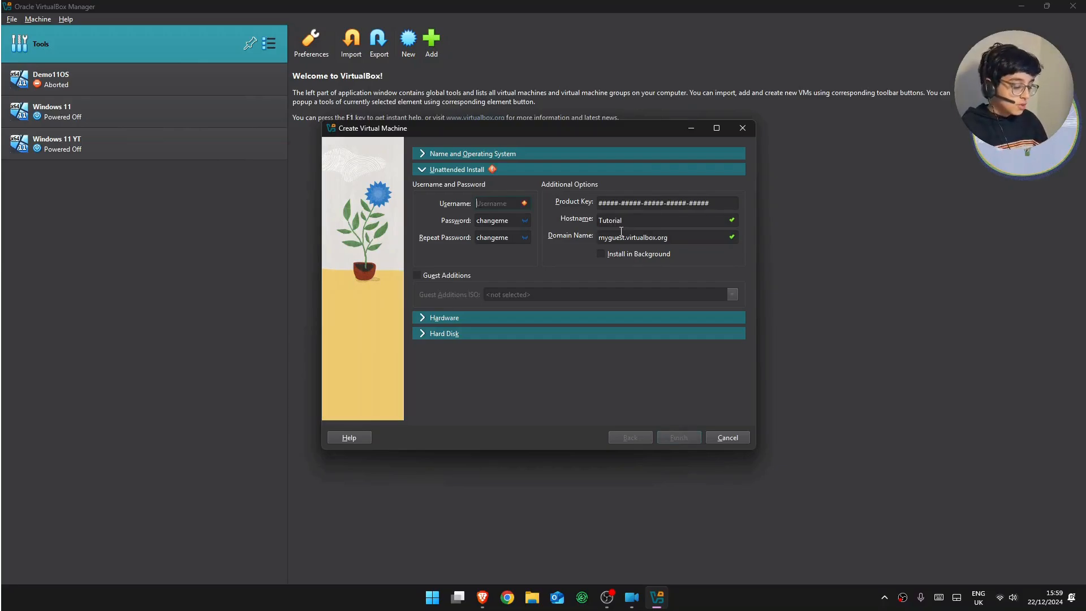
{"action": "type", "text": "Tutorial"}
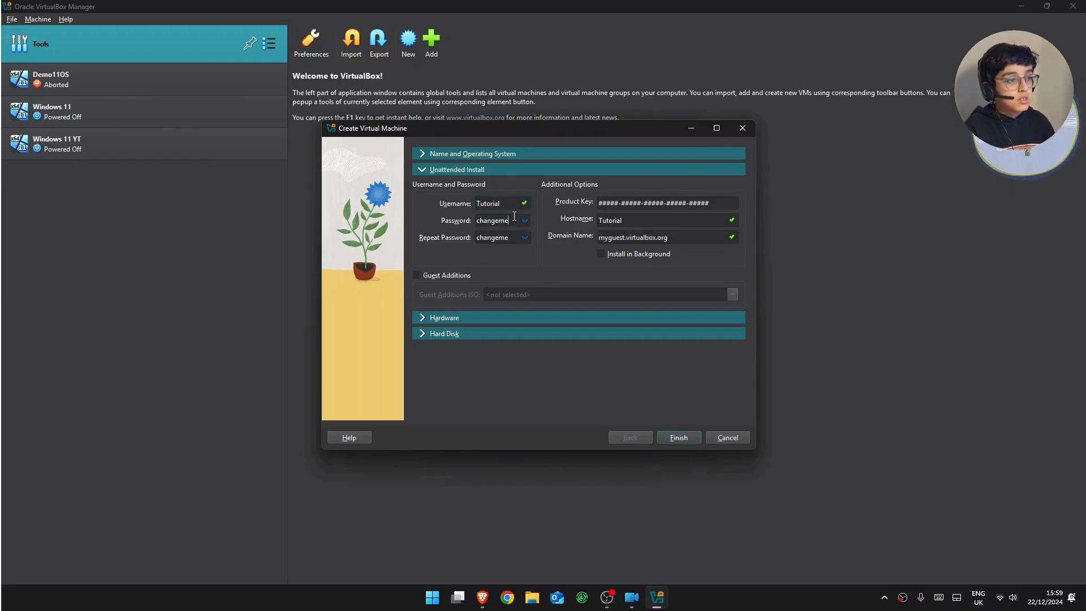
{"action": "key", "text": "Tab"}
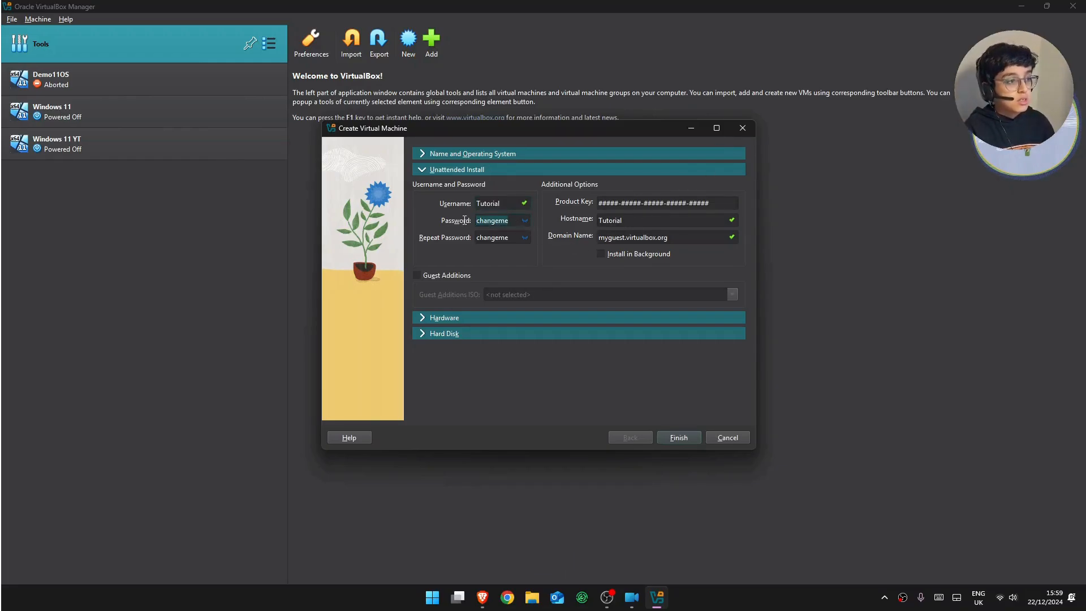
{"action": "type", "text": "ab"}
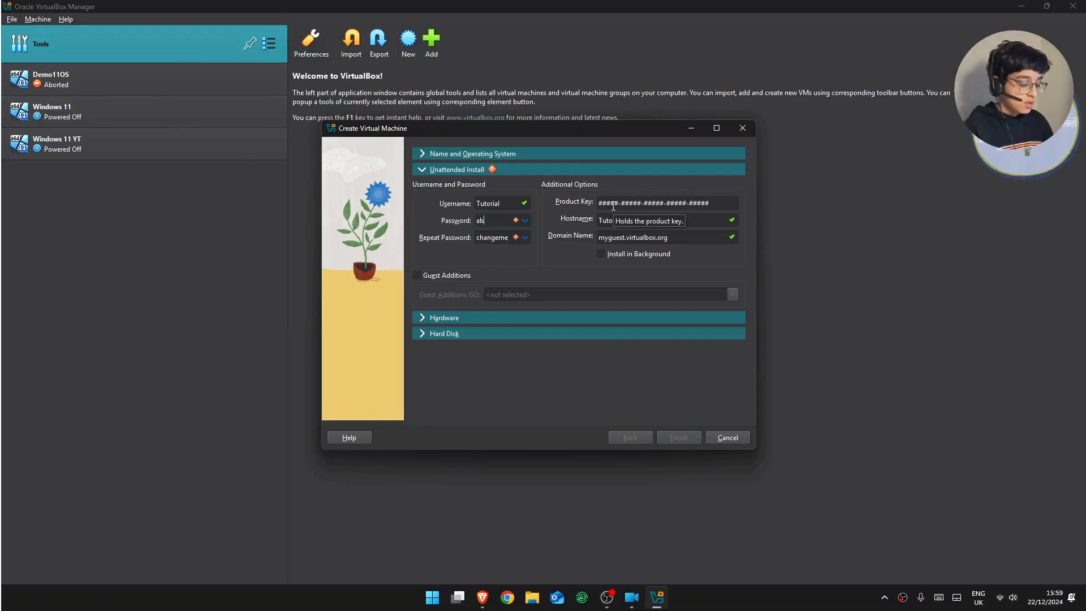
{"action": "type", "text": "cd"}
{"action": "key", "text": "Tab"}
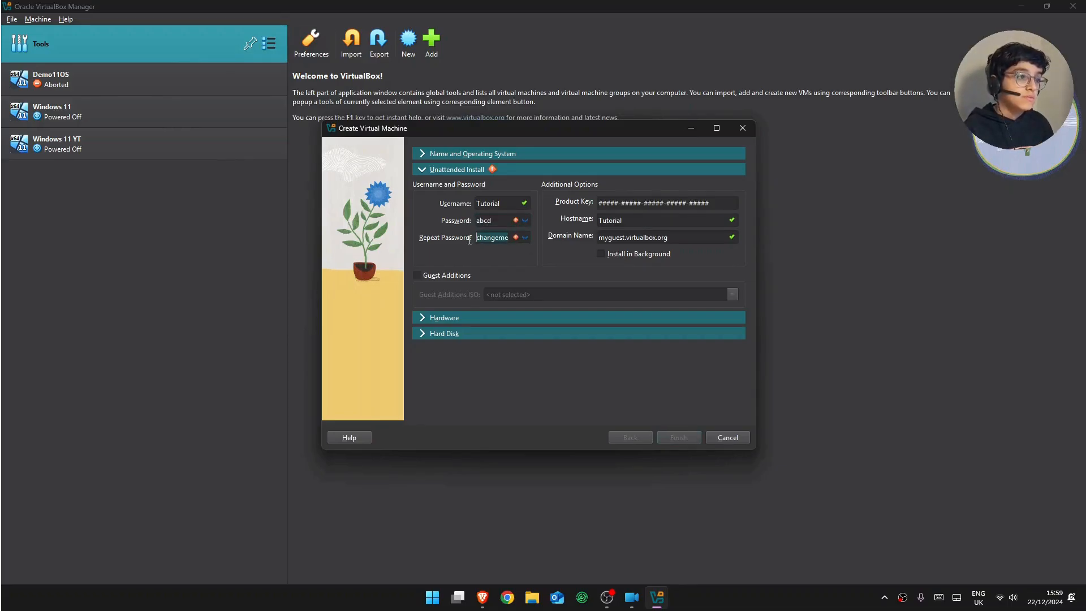
{"action": "type", "text": "abcd"}
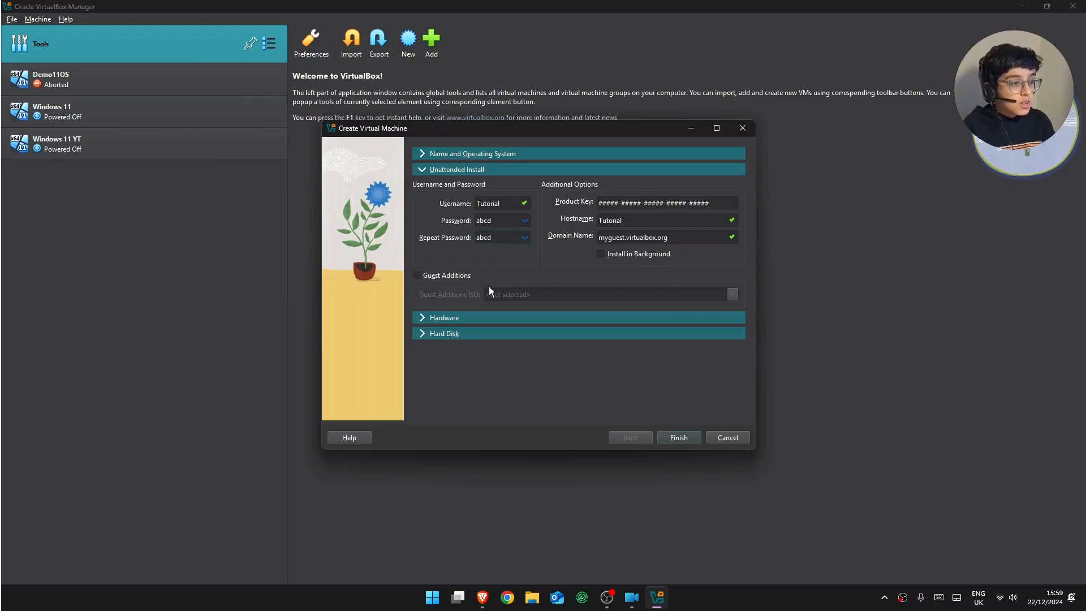
- Give the VM 10 processors and shrink its virtual hard disk to 62.58 GB
{"action": "left_click", "coordinate": [424, 318]}
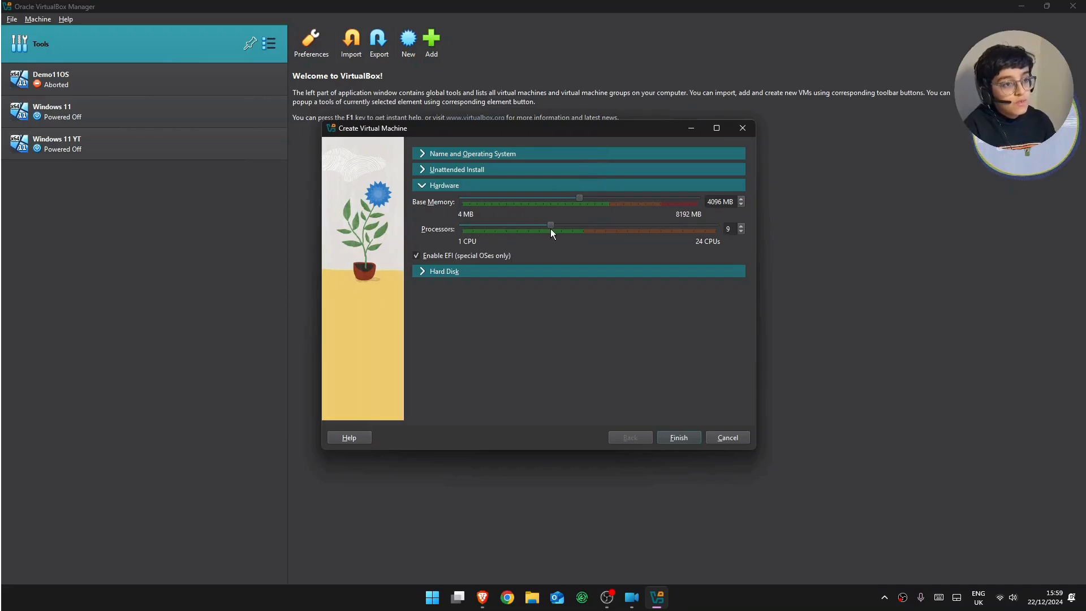
{"action": "left_click_drag", "start_coordinate": [551, 228], "coordinate": [558, 228]}
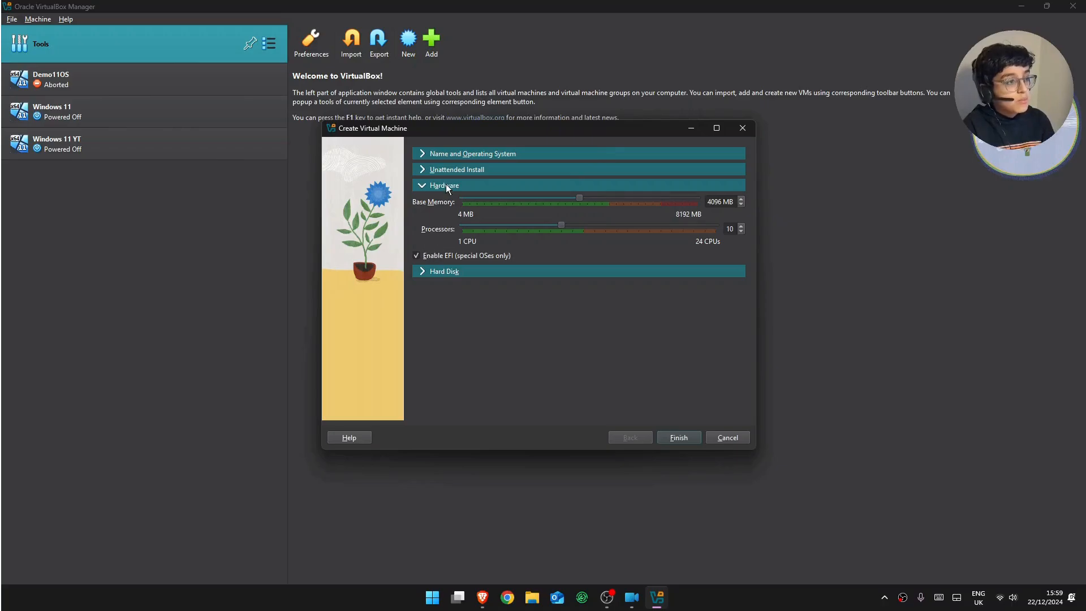
{"action": "left_click", "coordinate": [426, 273]}
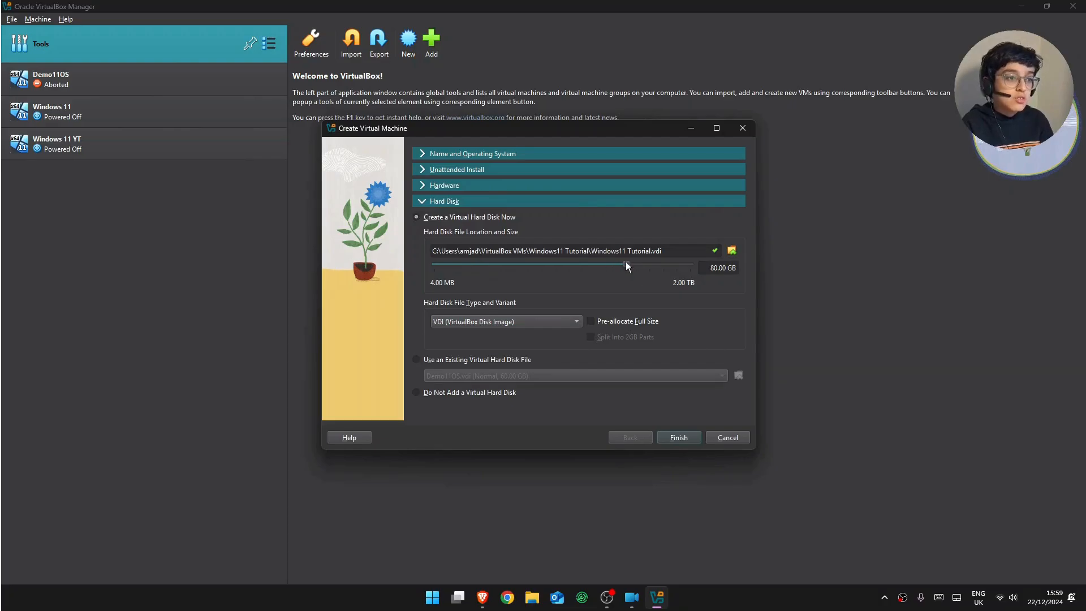
{"action": "mouse_move", "coordinate": [626, 261]}
{"action": "left_mouse_down"}
{"action": "mouse_move", "coordinate": [610, 265]}
{"action": "mouse_move", "coordinate": [619, 262]}
{"action": "left_mouse_up"}
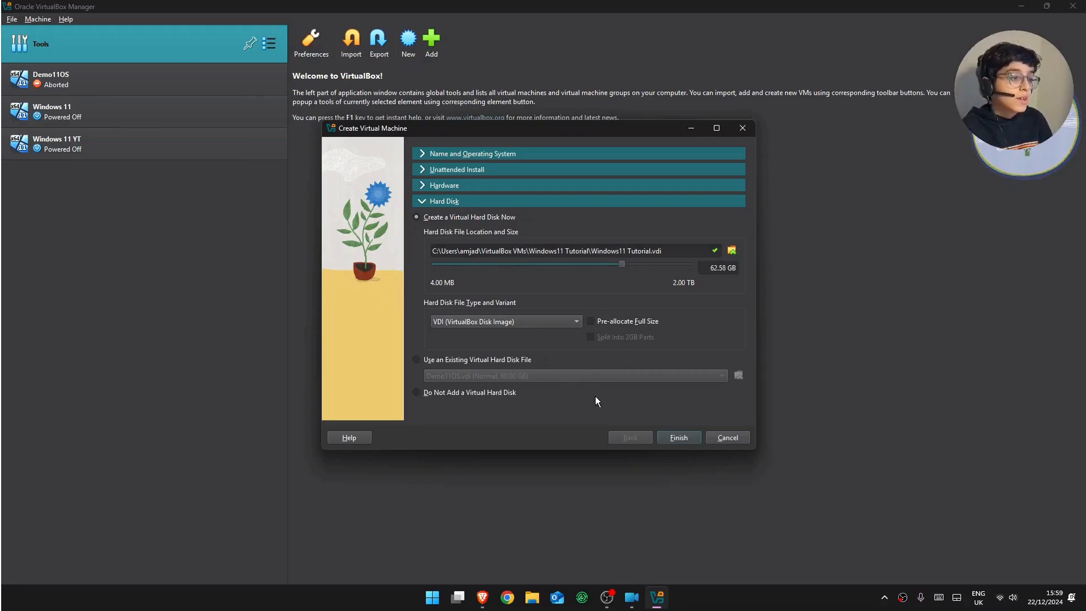
- Finish creating the Windows11 Tutorial VM and move its running window higher on screen
{"action": "left_click", "coordinate": [679, 438]}
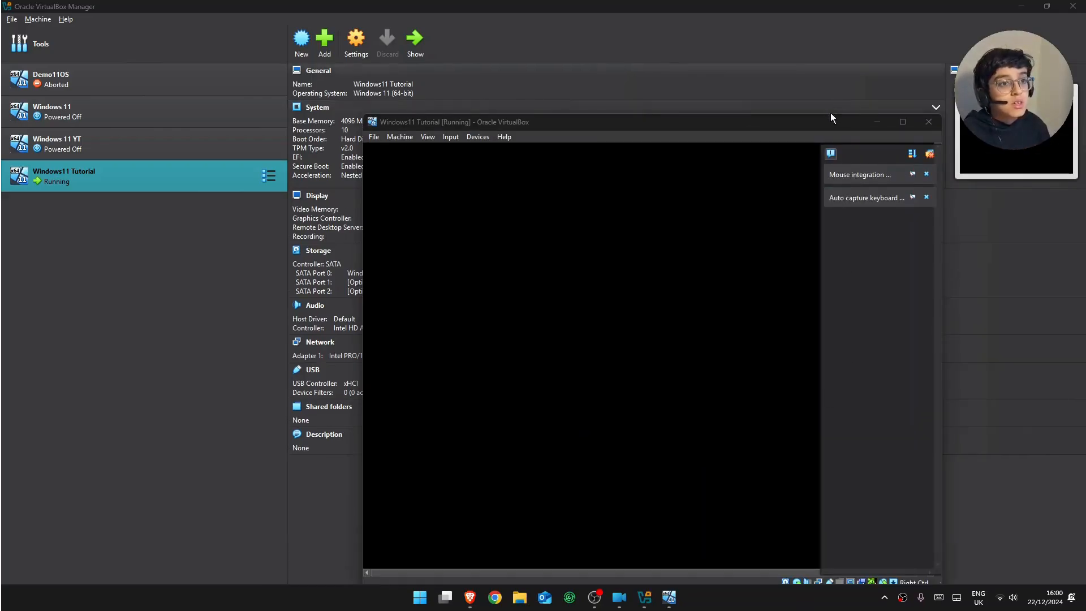
{"action": "left_click_drag", "start_coordinate": [830, 117], "coordinate": [804, 50]}
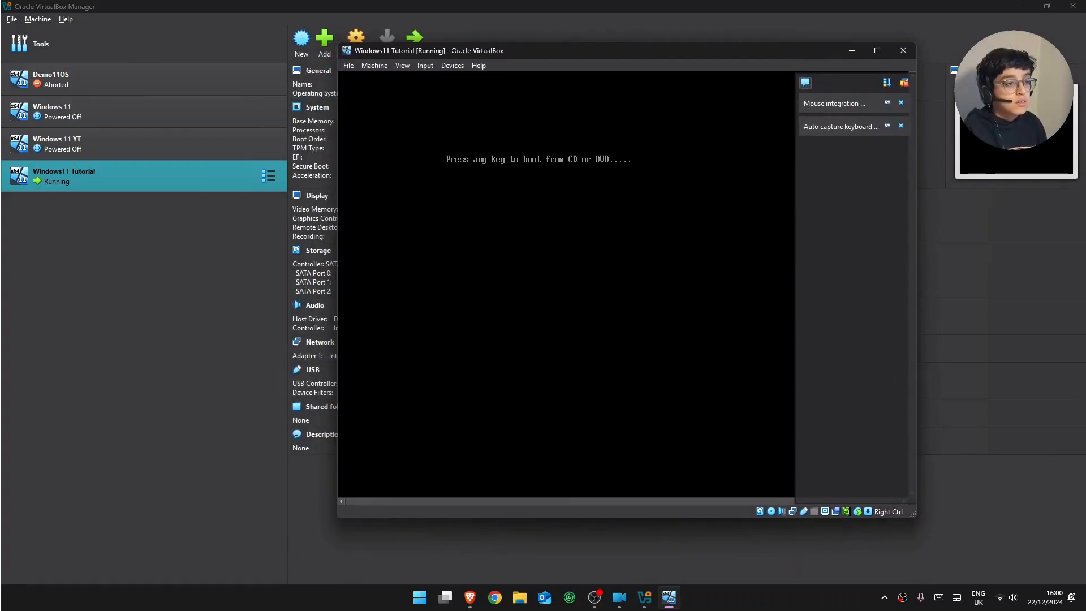
- Boot the VM from the Windows 11 ISO and continue Setup with 'I don't have a product key'
{"action": "key", "text": "Return"}
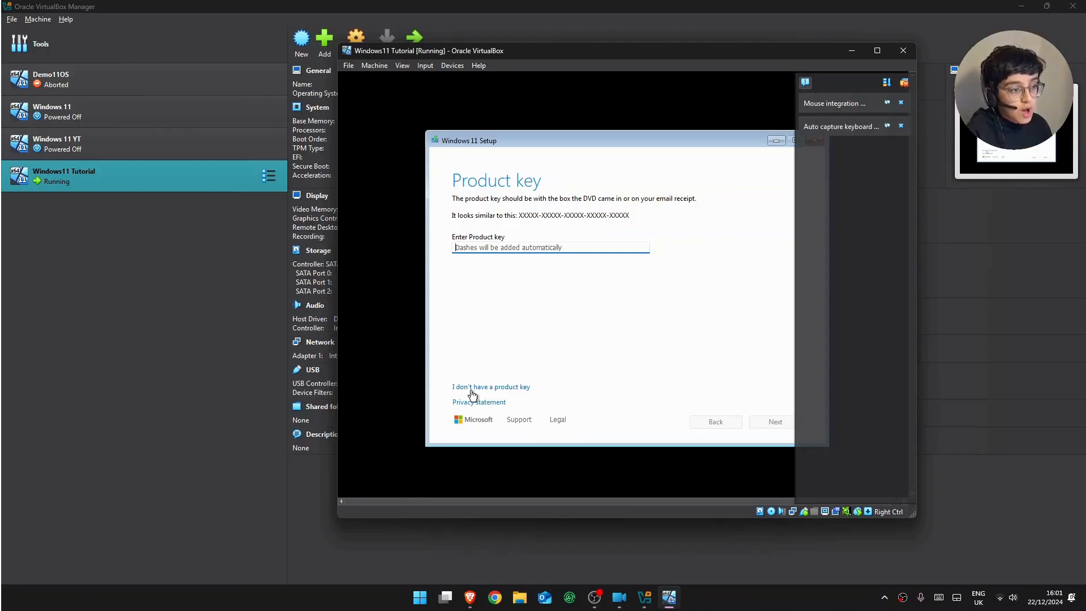
{"action": "left_click", "coordinate": [518, 388]}
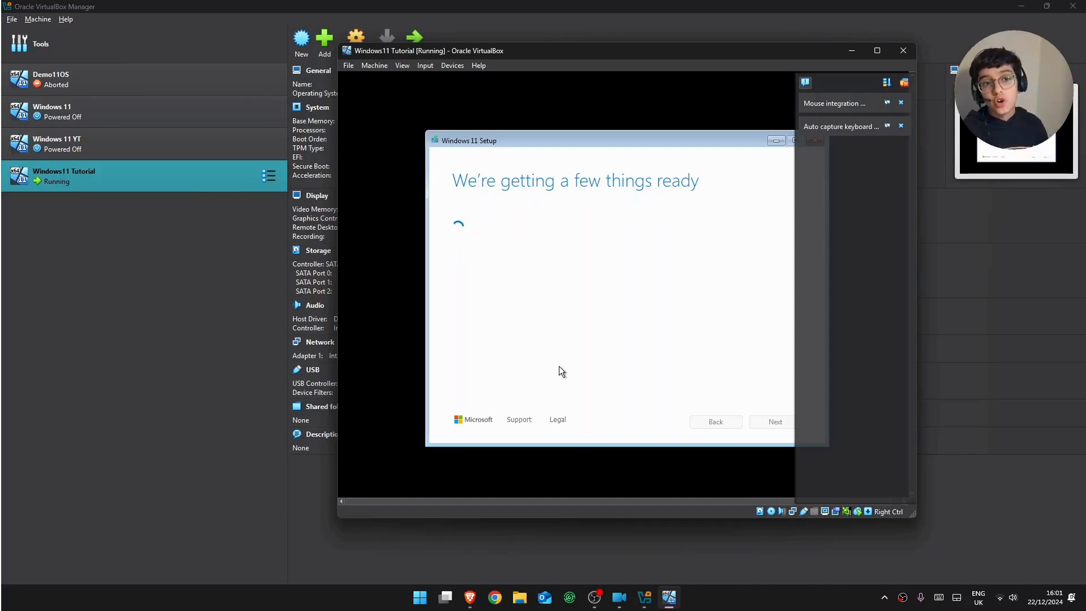
{"action": "left_click", "coordinate": [732, 593]}
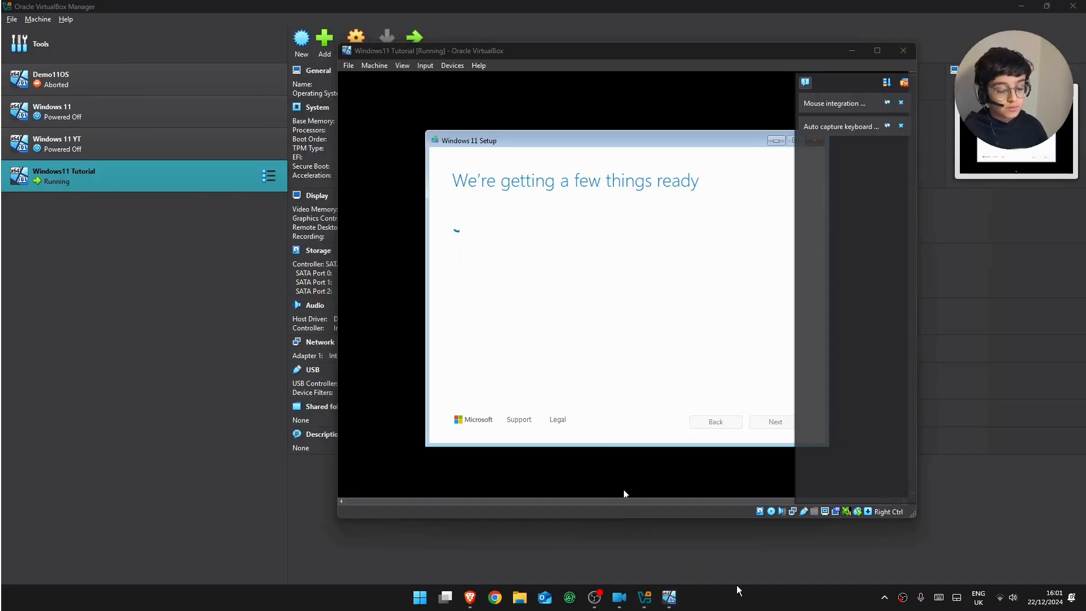